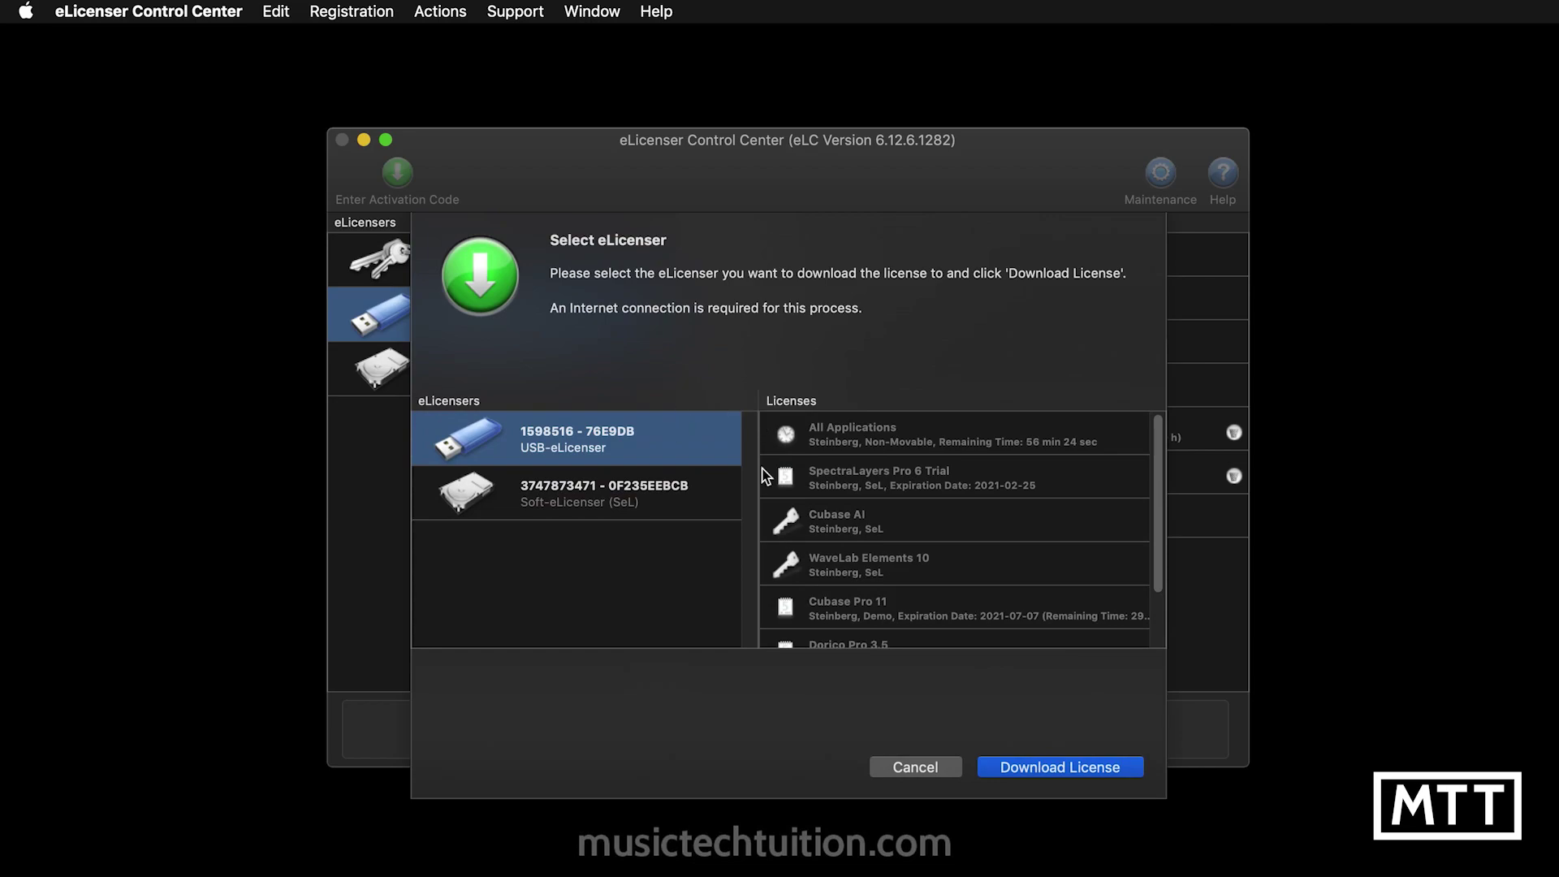
# Download the license to the USB-eLicenser and select the Guitar Harmonics entry in its license list.
pyautogui.click(1053, 766)
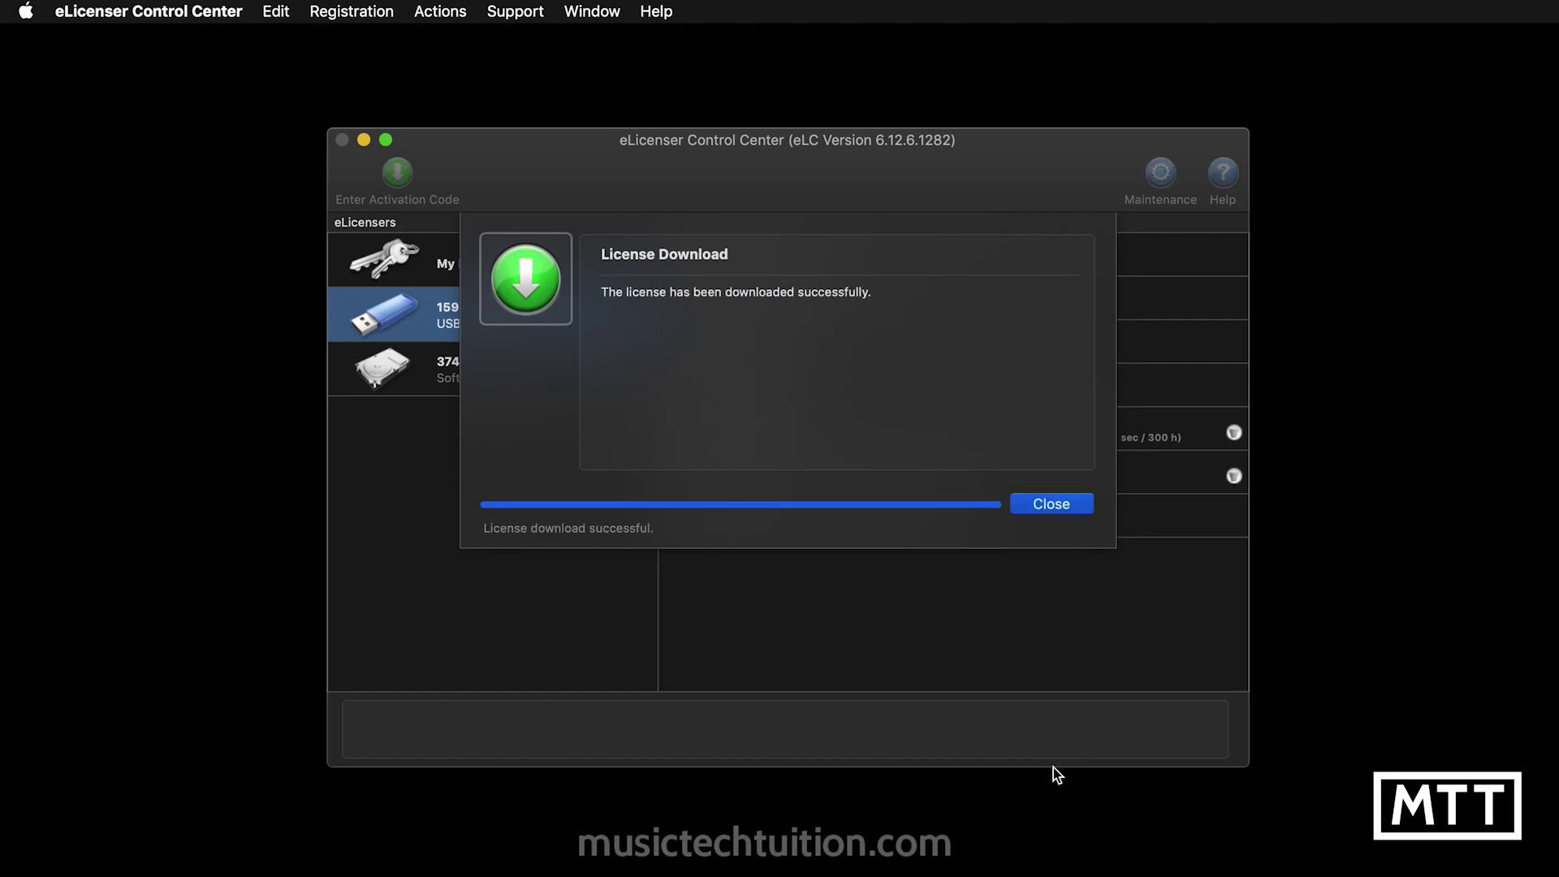
pyautogui.click(1047, 504)
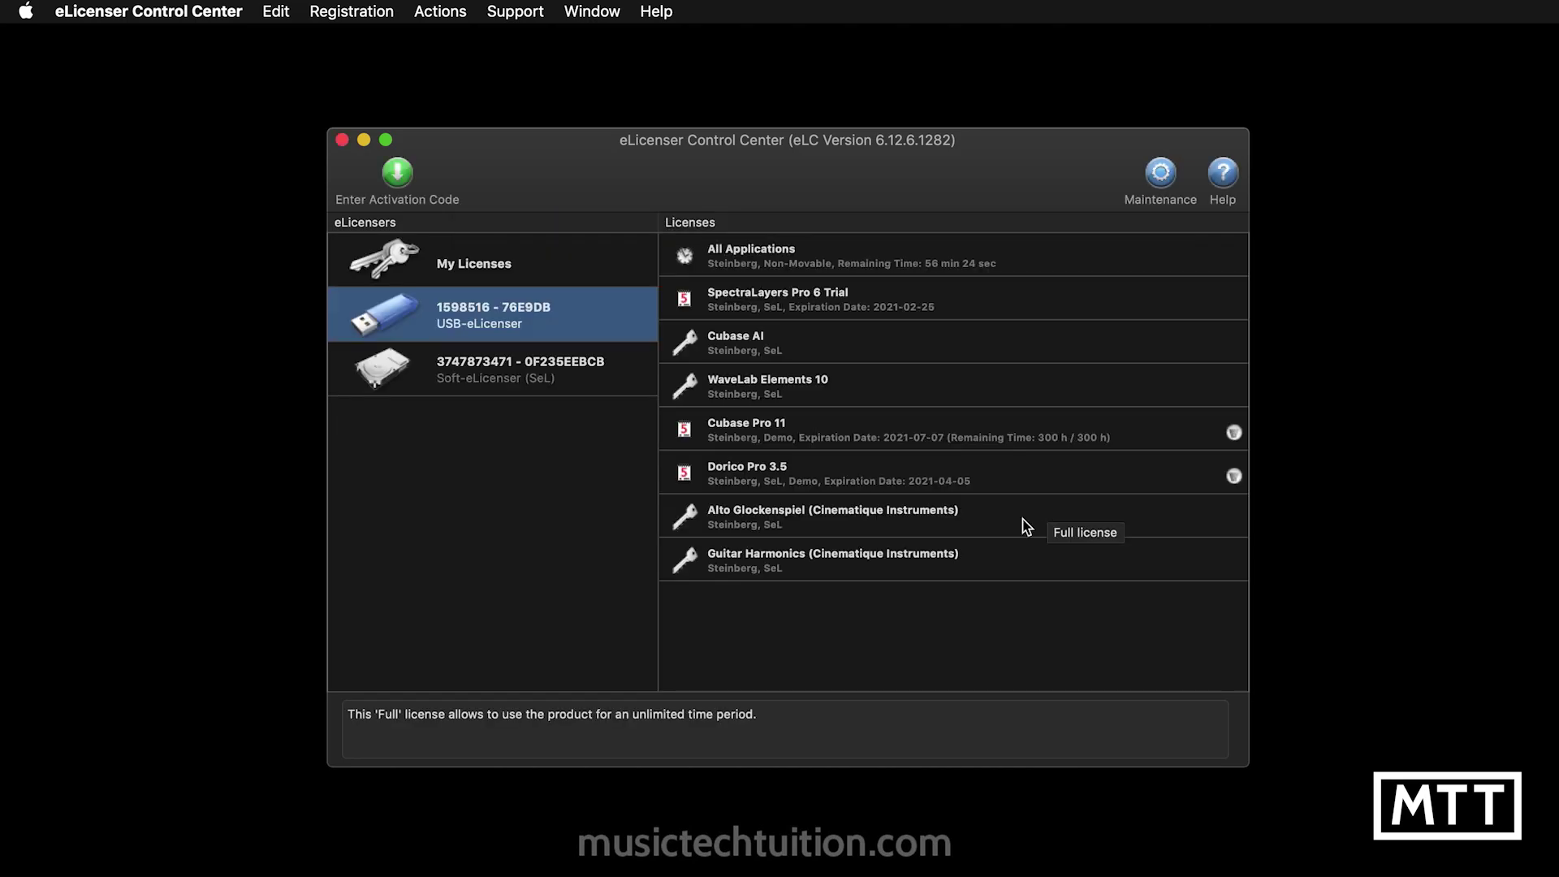
pyautogui.click(865, 568)
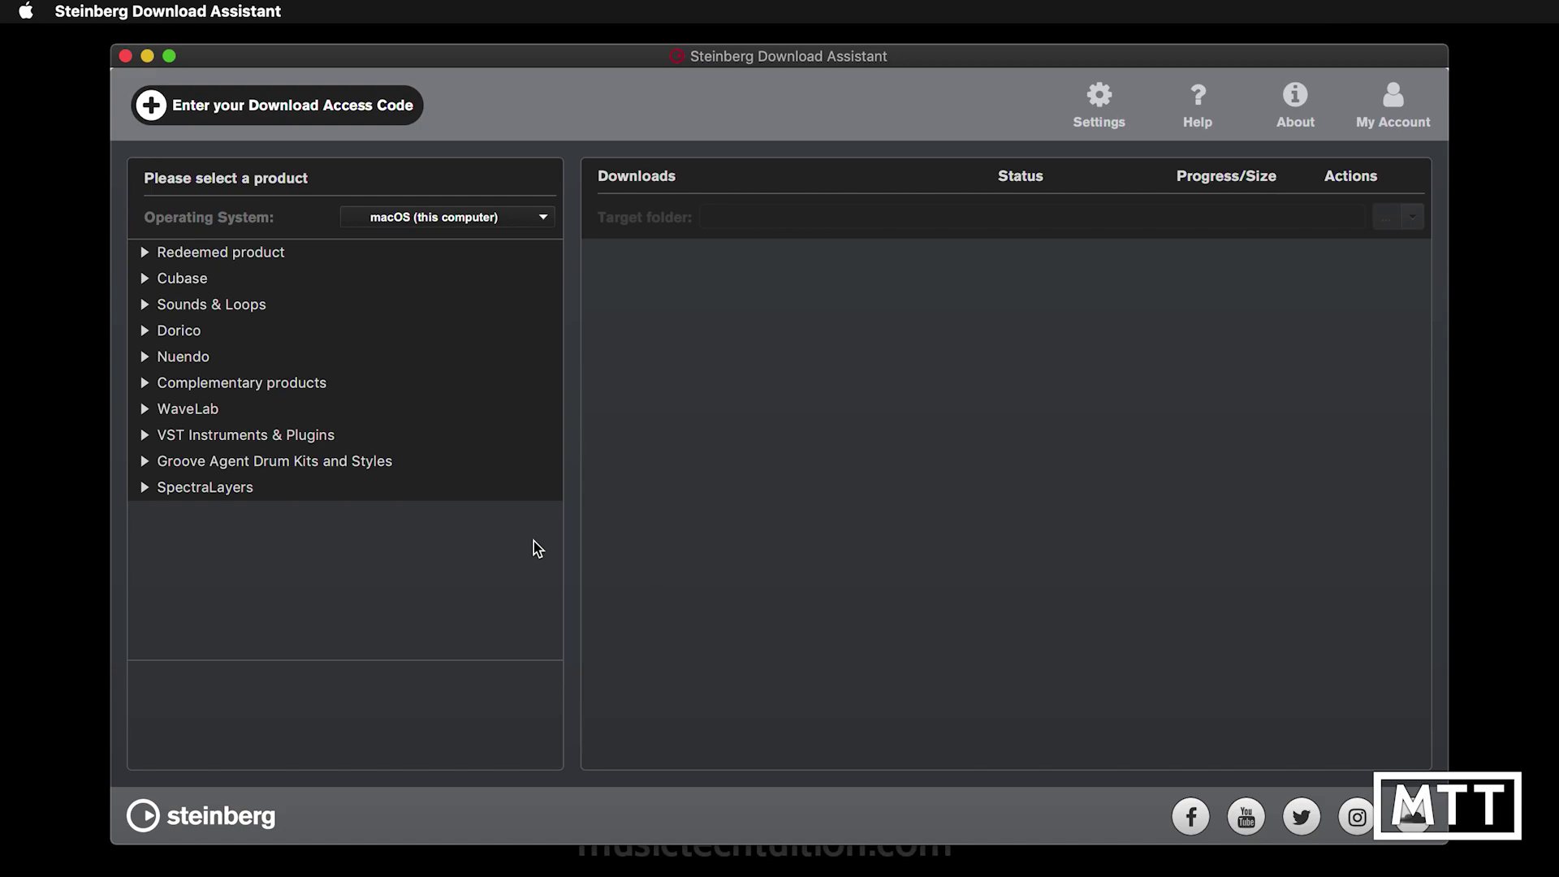
# In Steinberg Download Assistant, find Guitar Harmonics among the VST instruments and plugins and download its sound library.
pyautogui.click(147, 436)
pyautogui.scroll(-5, 252, 518)
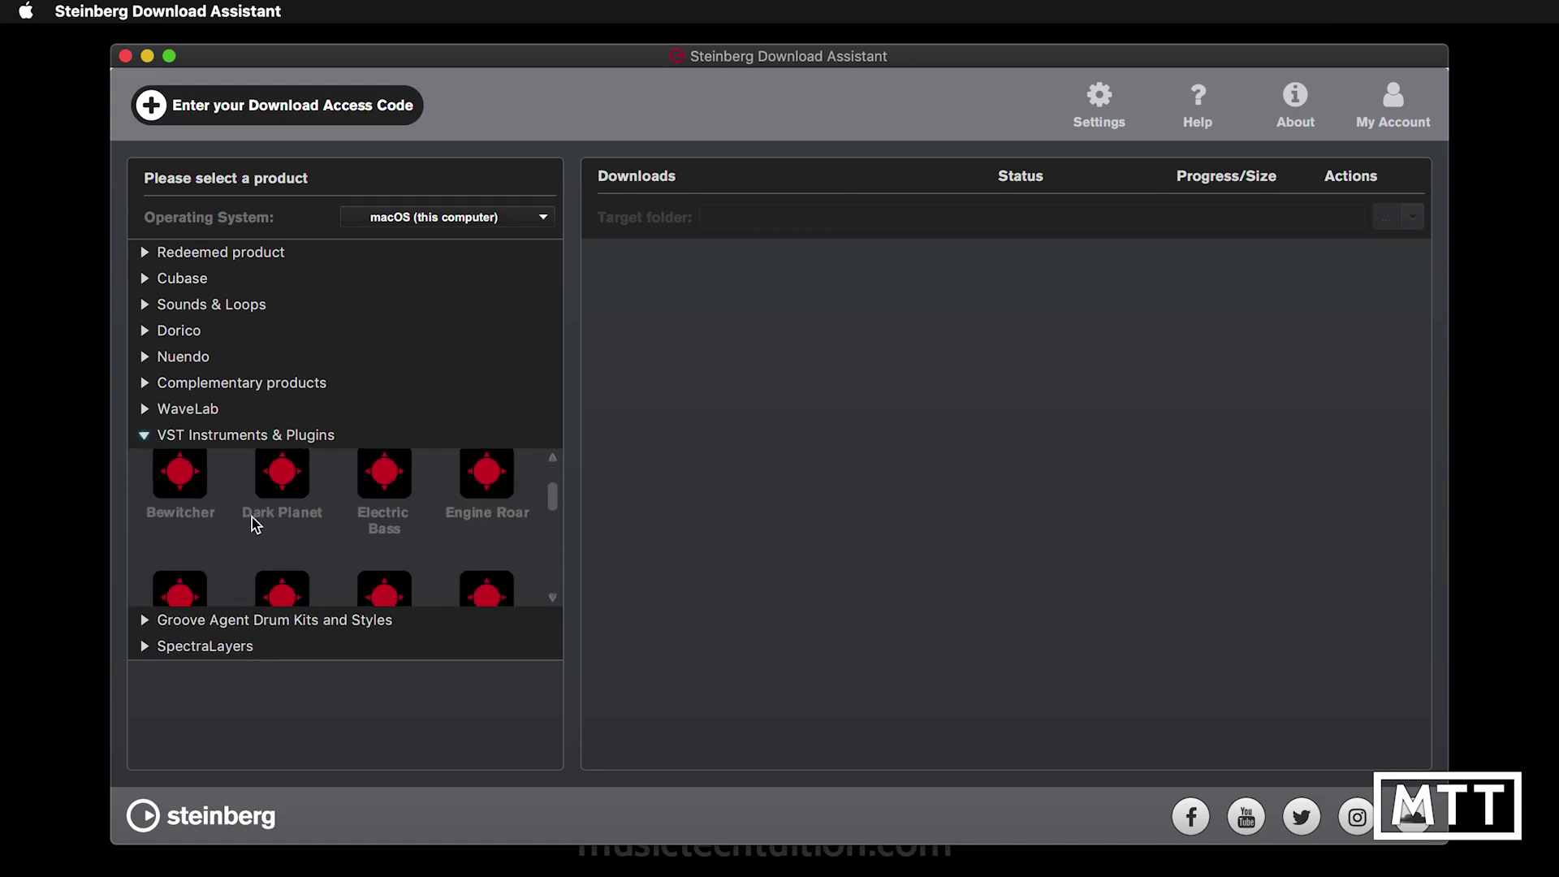
pyautogui.scroll(-3, 252, 518)
pyautogui.click(384, 502)
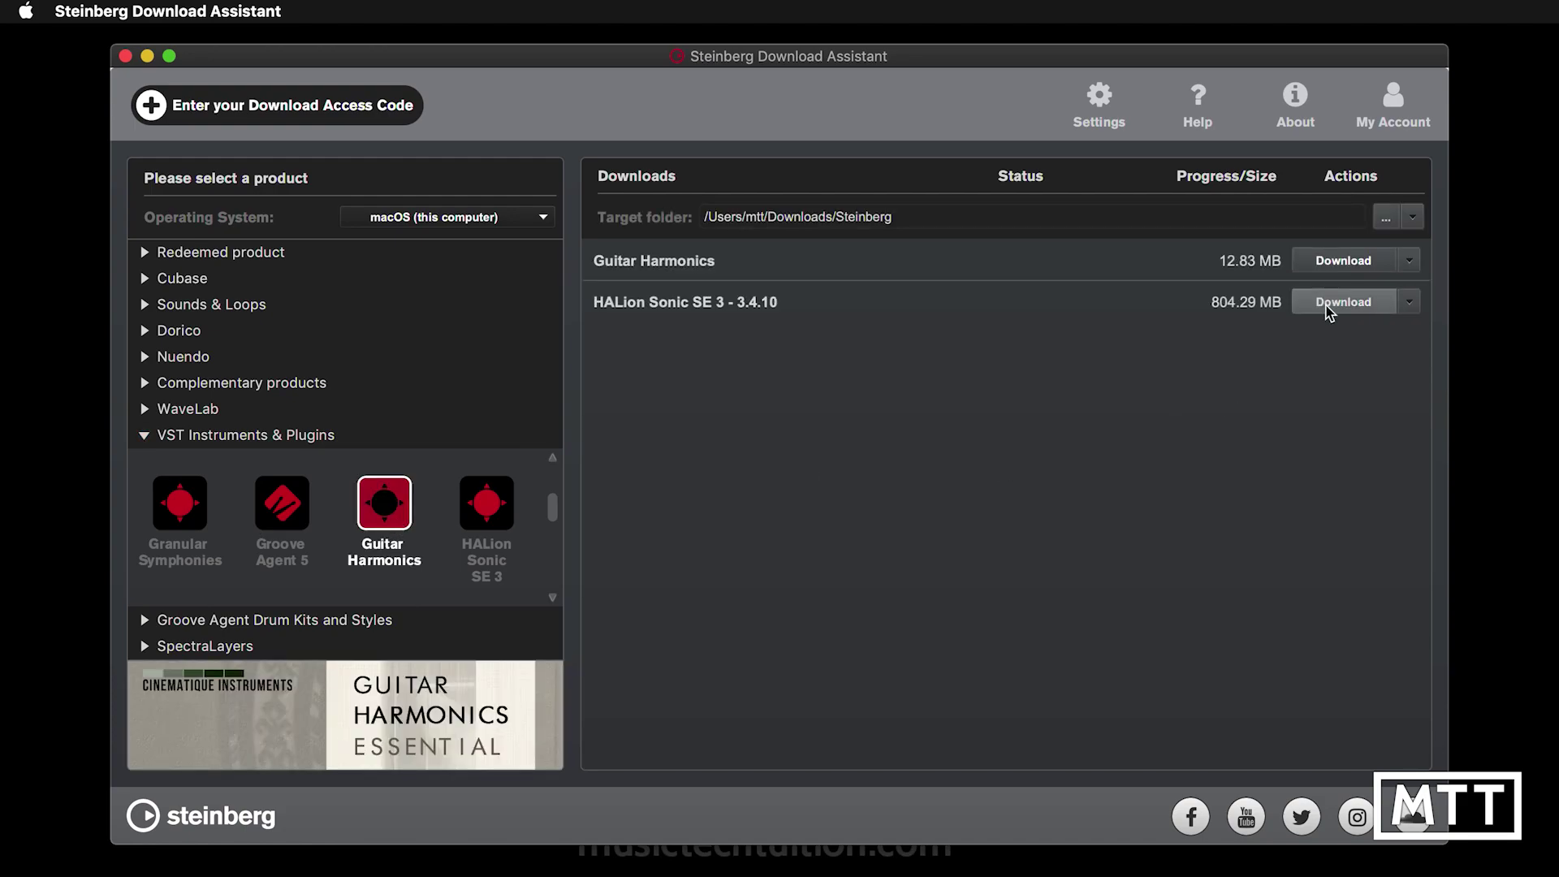
pyautogui.click(1333, 261)
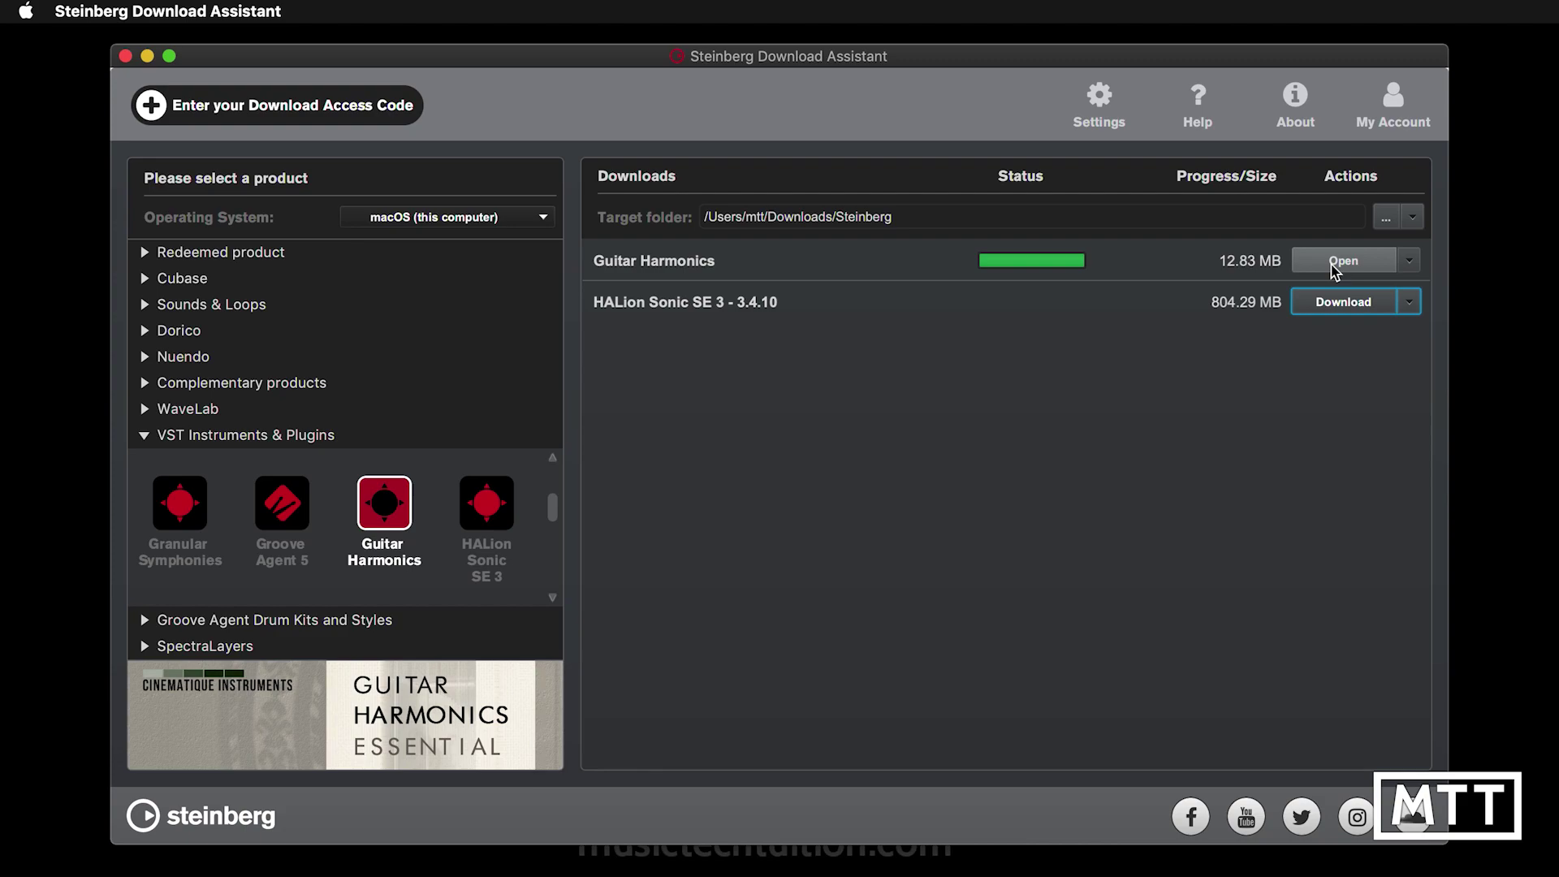
# Open the downloaded Guitar Harmonics library and register it in the default location, keeping the installation files.
pyautogui.click(1333, 264)
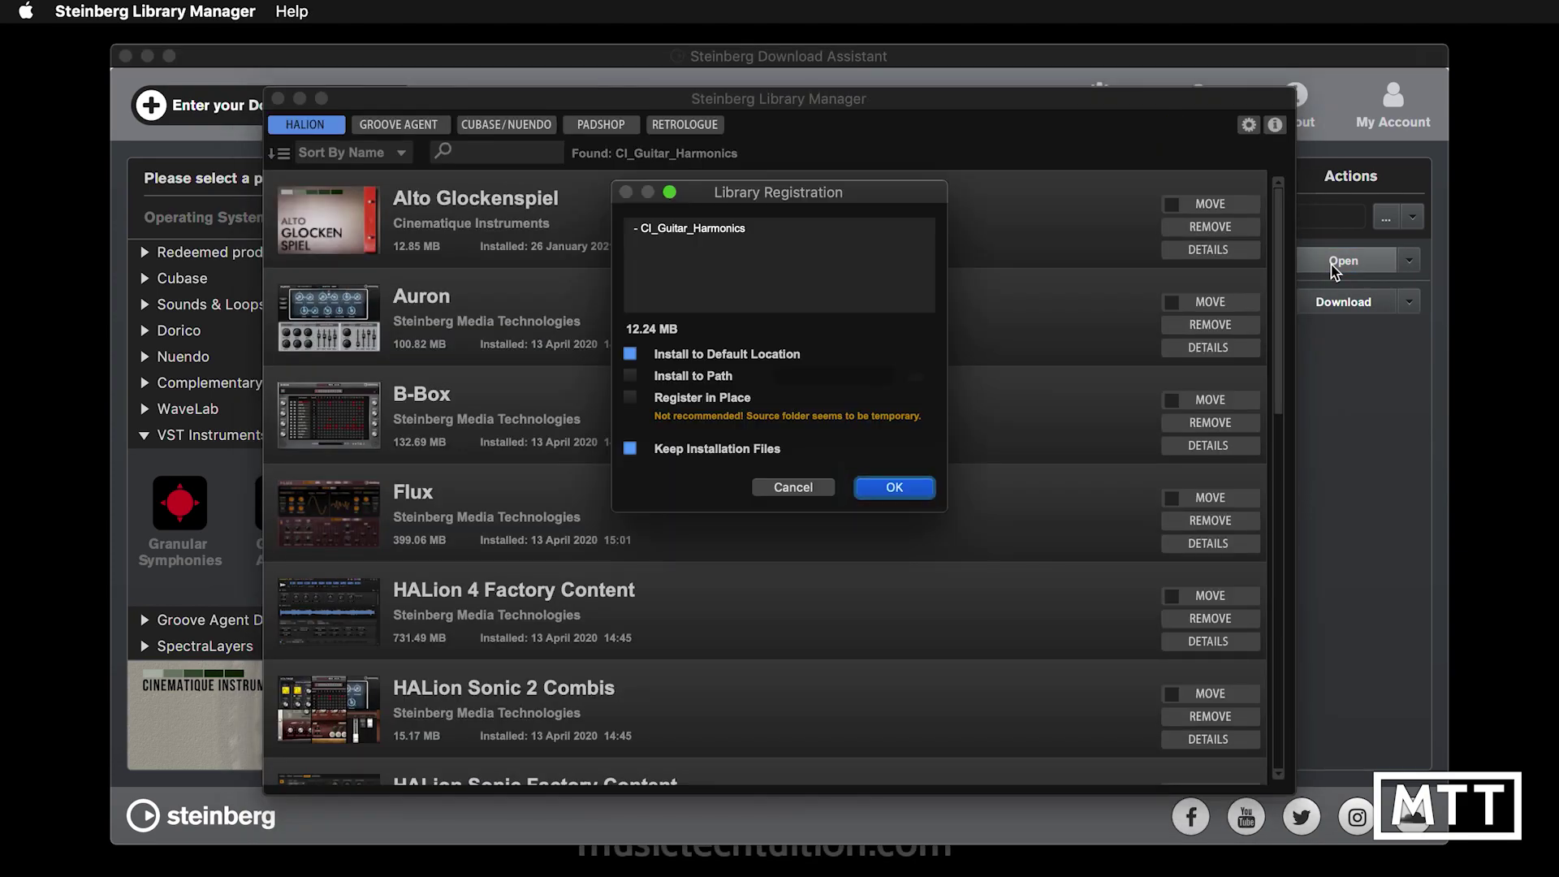
pyautogui.click(922, 486)
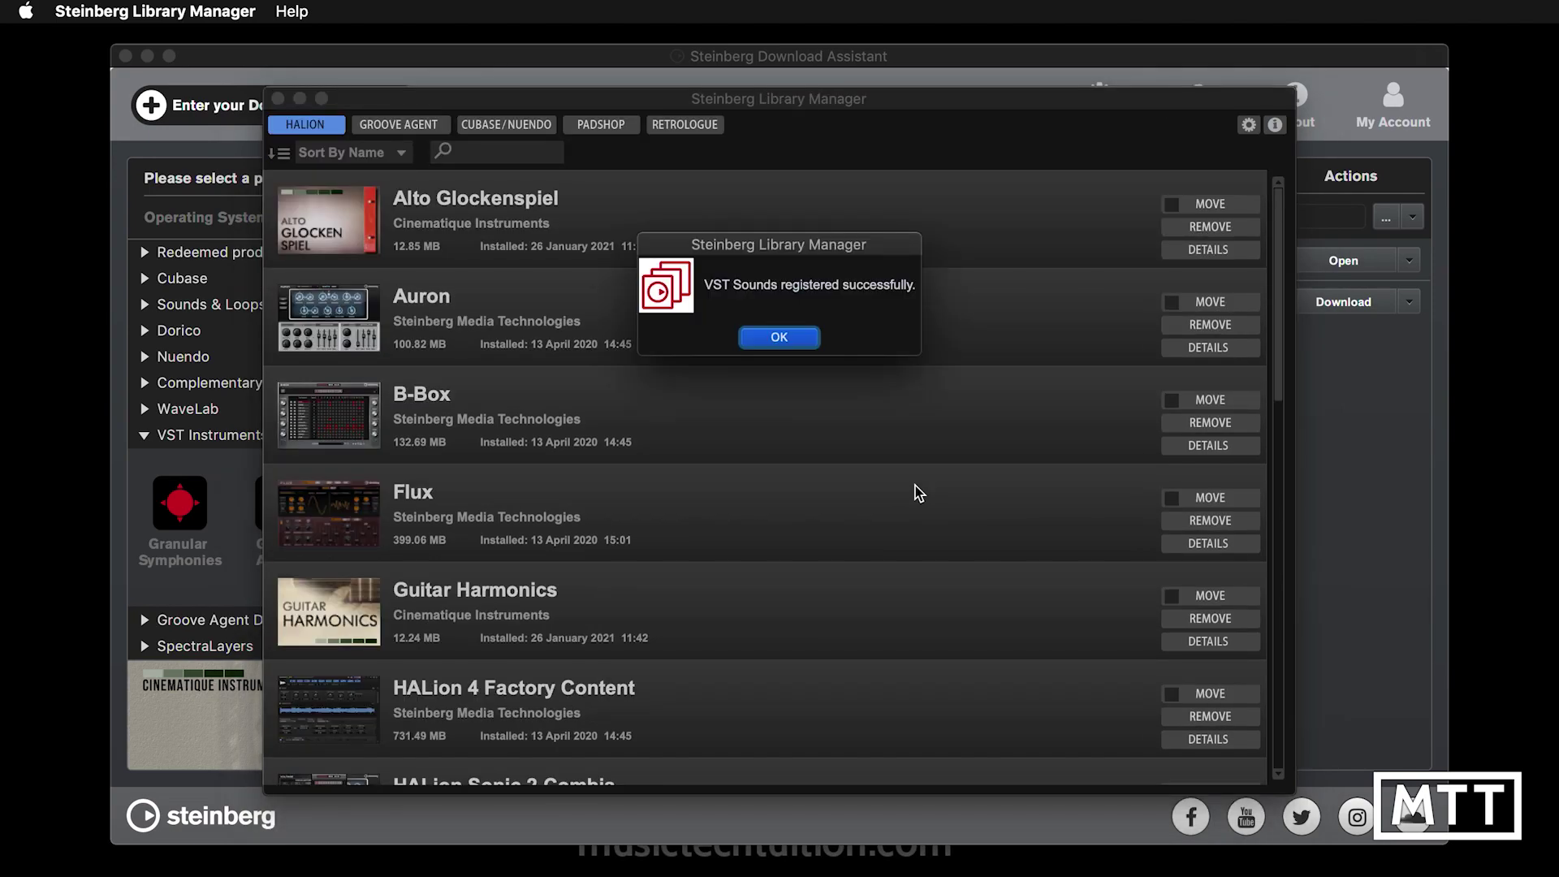
pyautogui.click(777, 336)
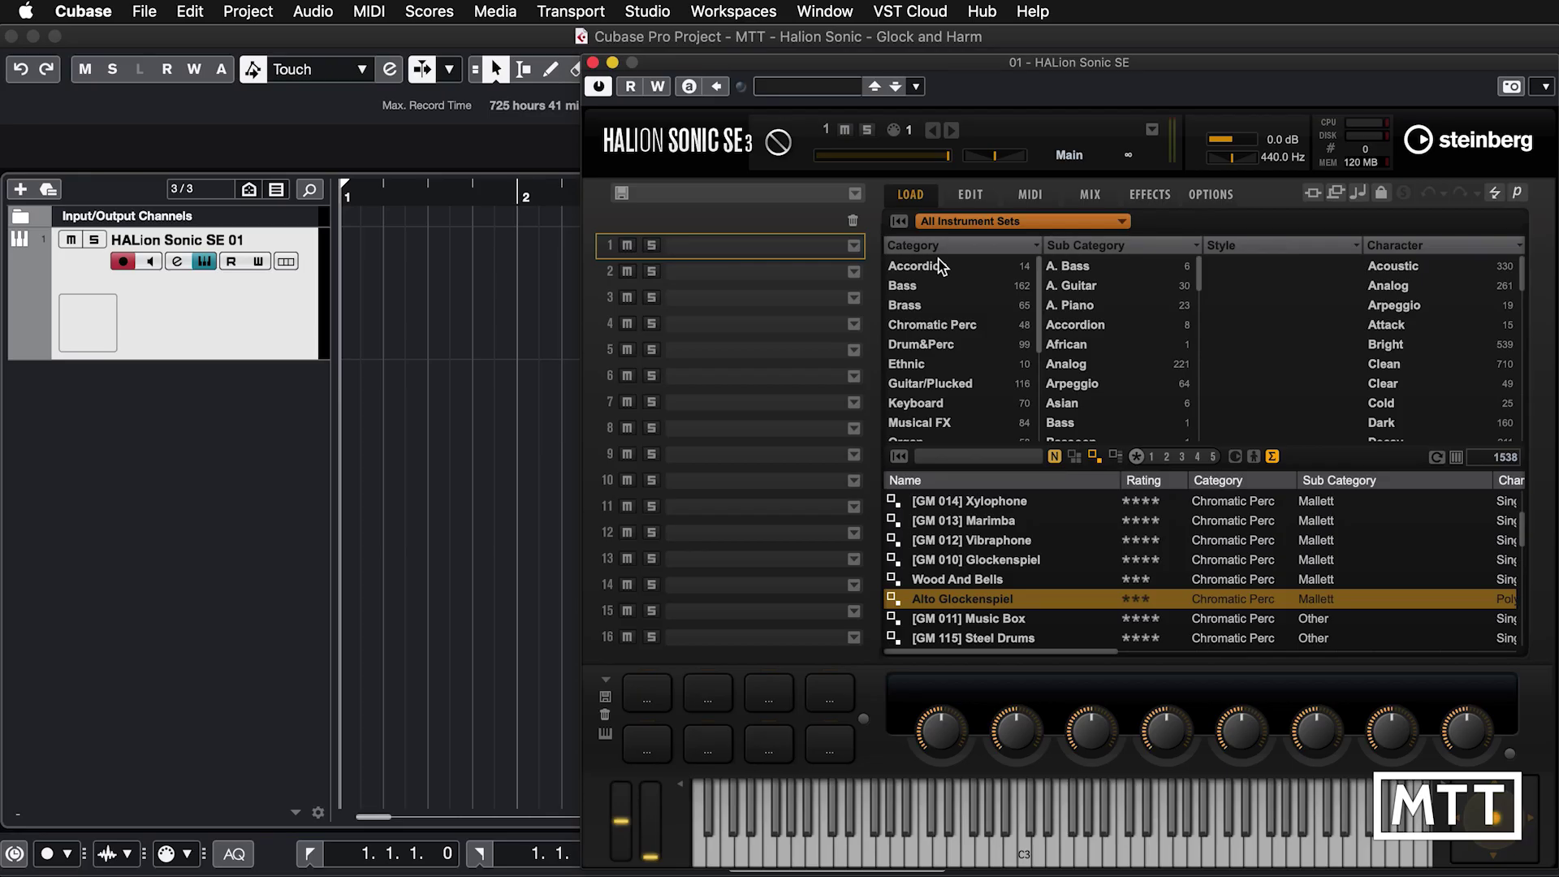
# In HALion Sonic SE within Cubase, load the Guitar Harmonics program from its instrument set into slot 1 and show its editing controls.
pyautogui.click(995, 221)
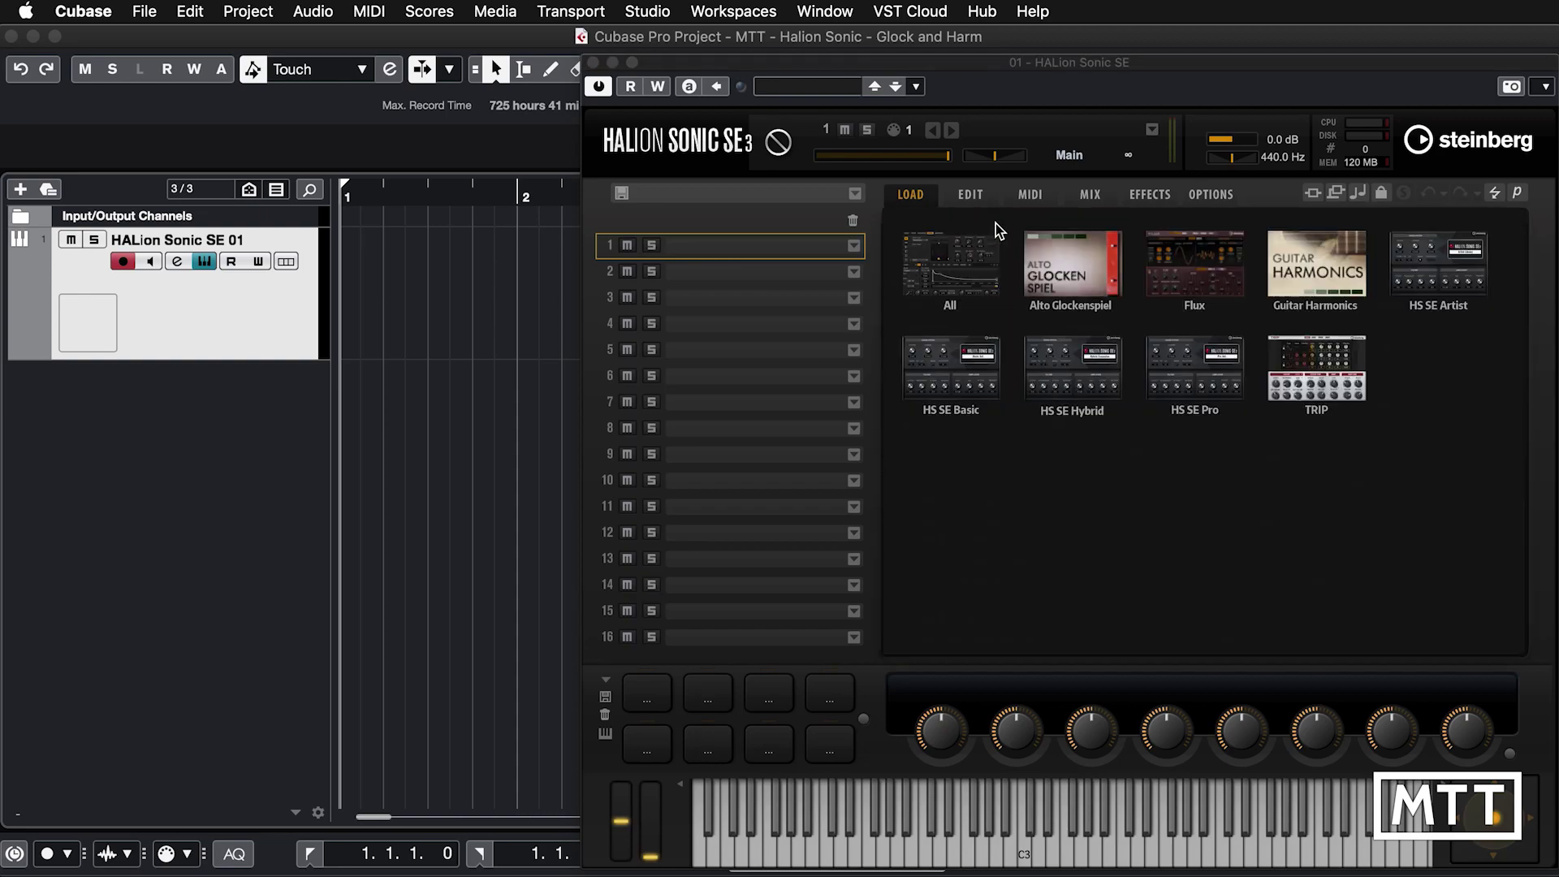
pyautogui.click(1324, 280)
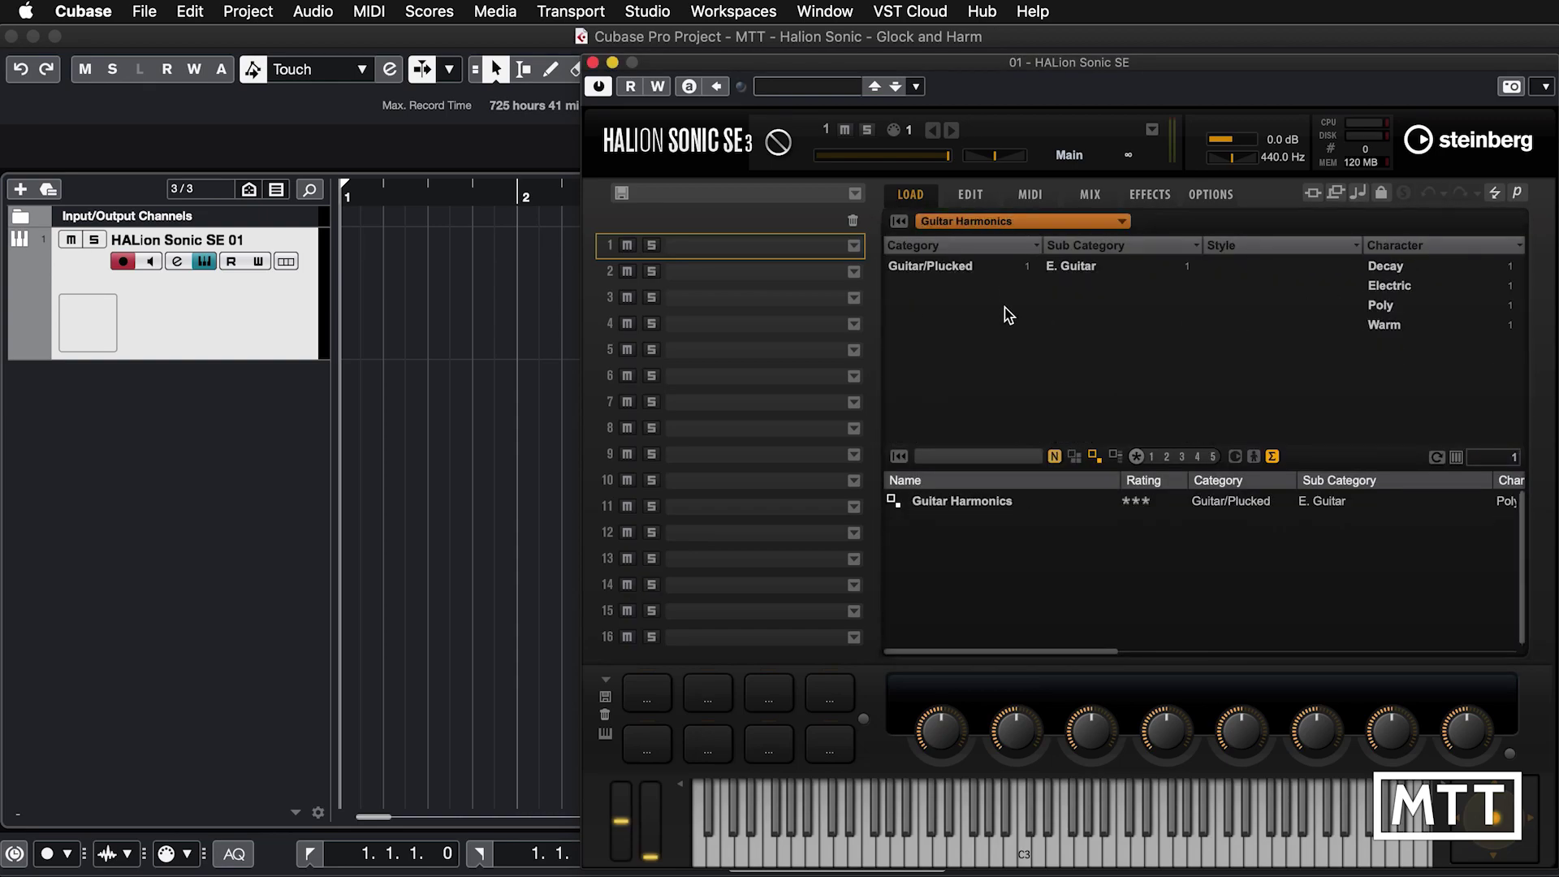
pyautogui.doubleClick(967, 505)
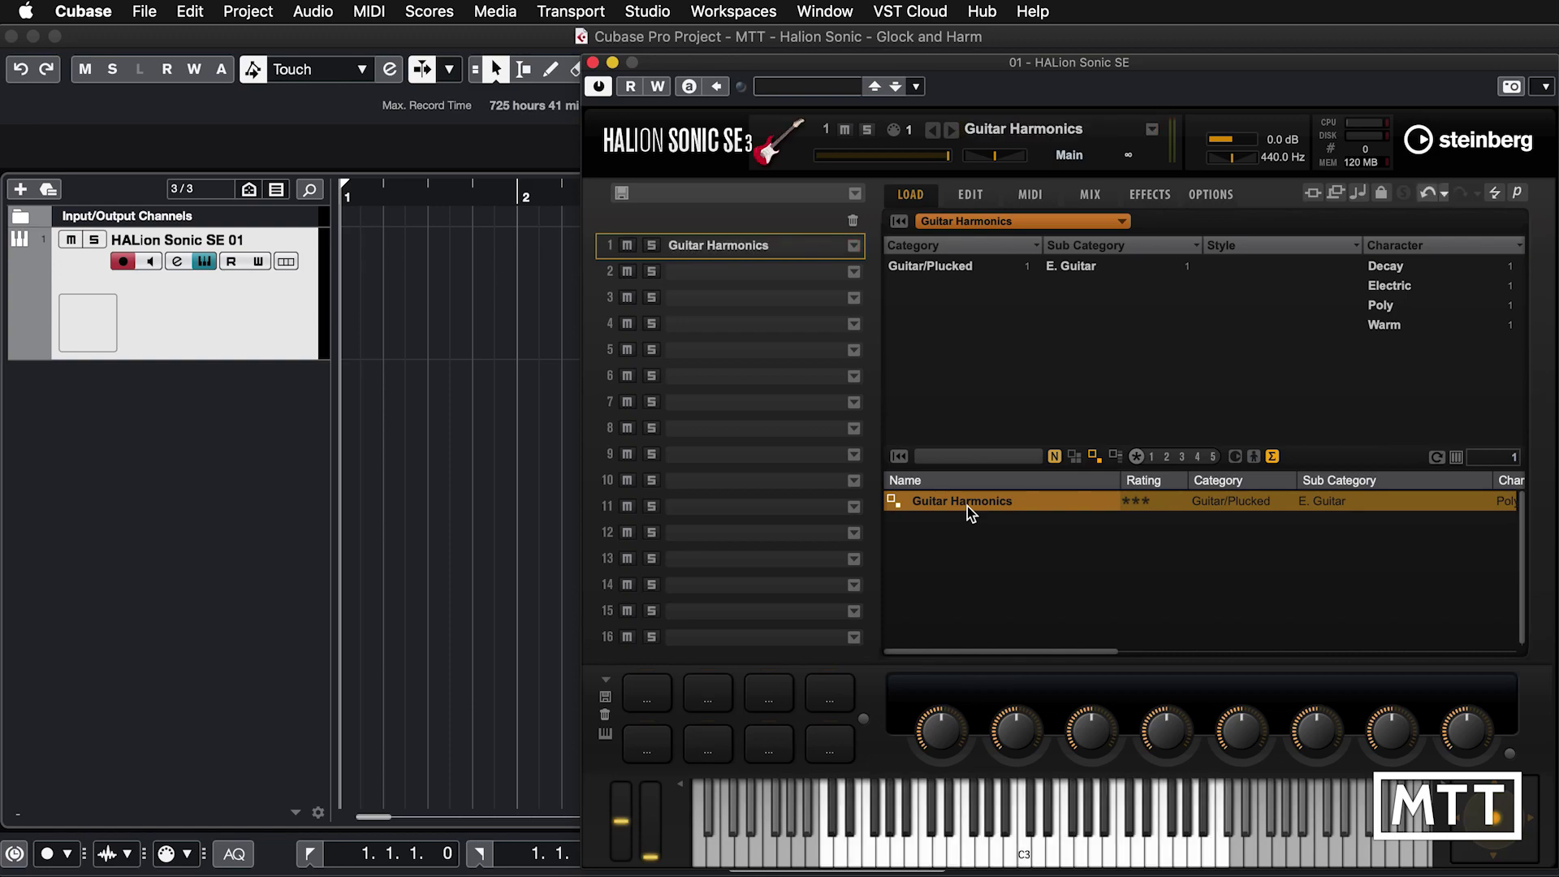
pyautogui.click(973, 198)
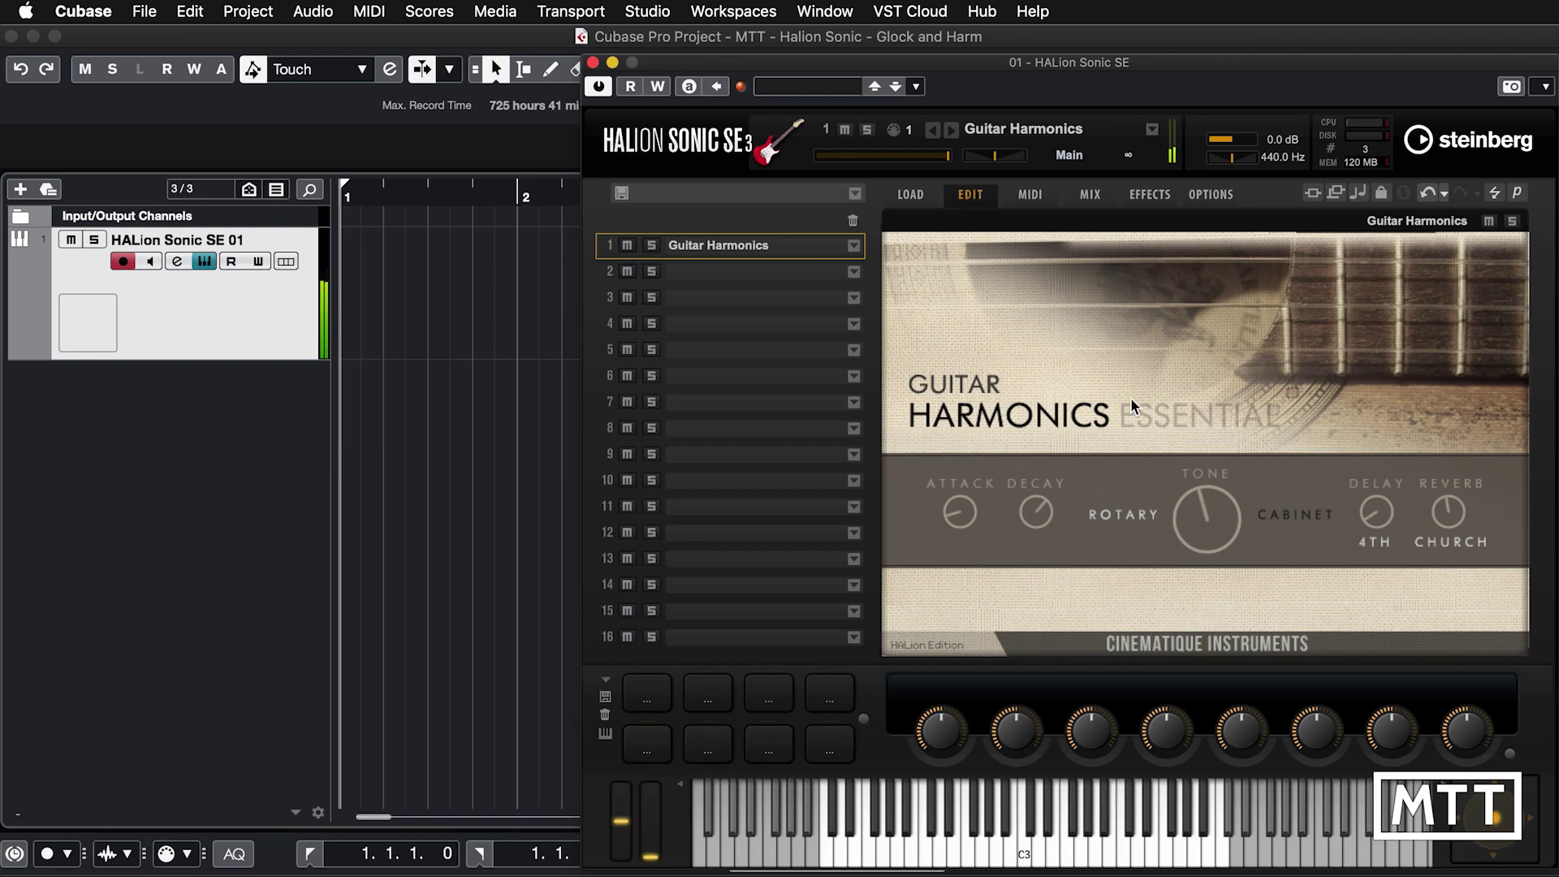
# Set the Guitar Harmonics Decay to its middle position with the Cabinet effect switched off.
pyautogui.click(1291, 513)
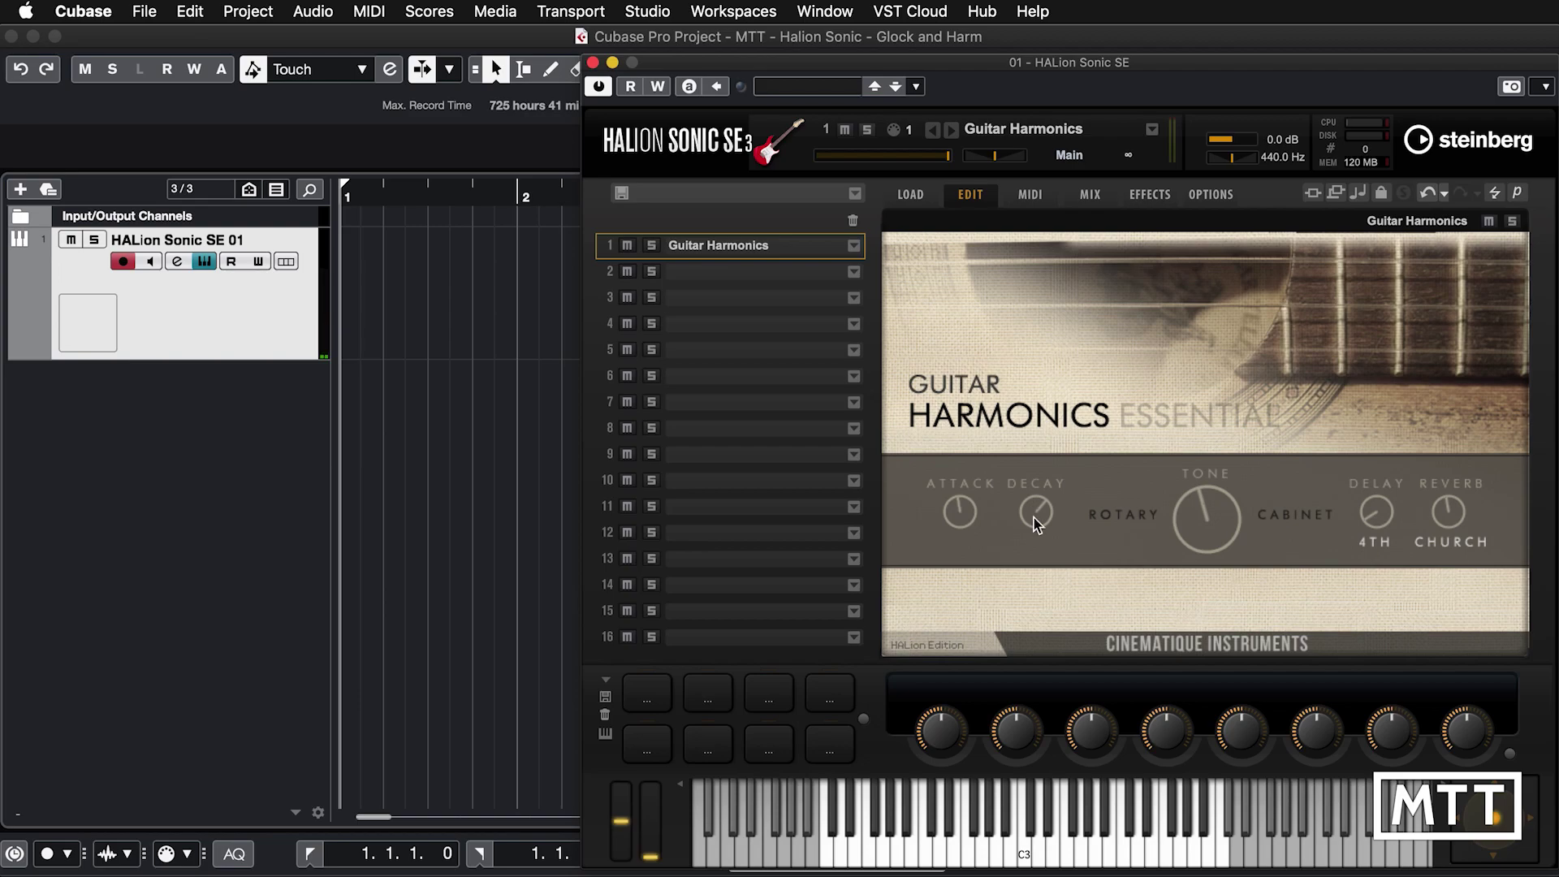
pyautogui.moveTo(1034, 519); pyautogui.dragTo(1038, 714)
pyautogui.click(1114, 866)
pyautogui.moveTo(1034, 558); pyautogui.dragTo(1036, 614)
# Sweep the Tone control down to its lowest setting and up again, and settle it at the centre position.
pyautogui.moveTo(1200, 499); pyautogui.dragTo(1171, 573)
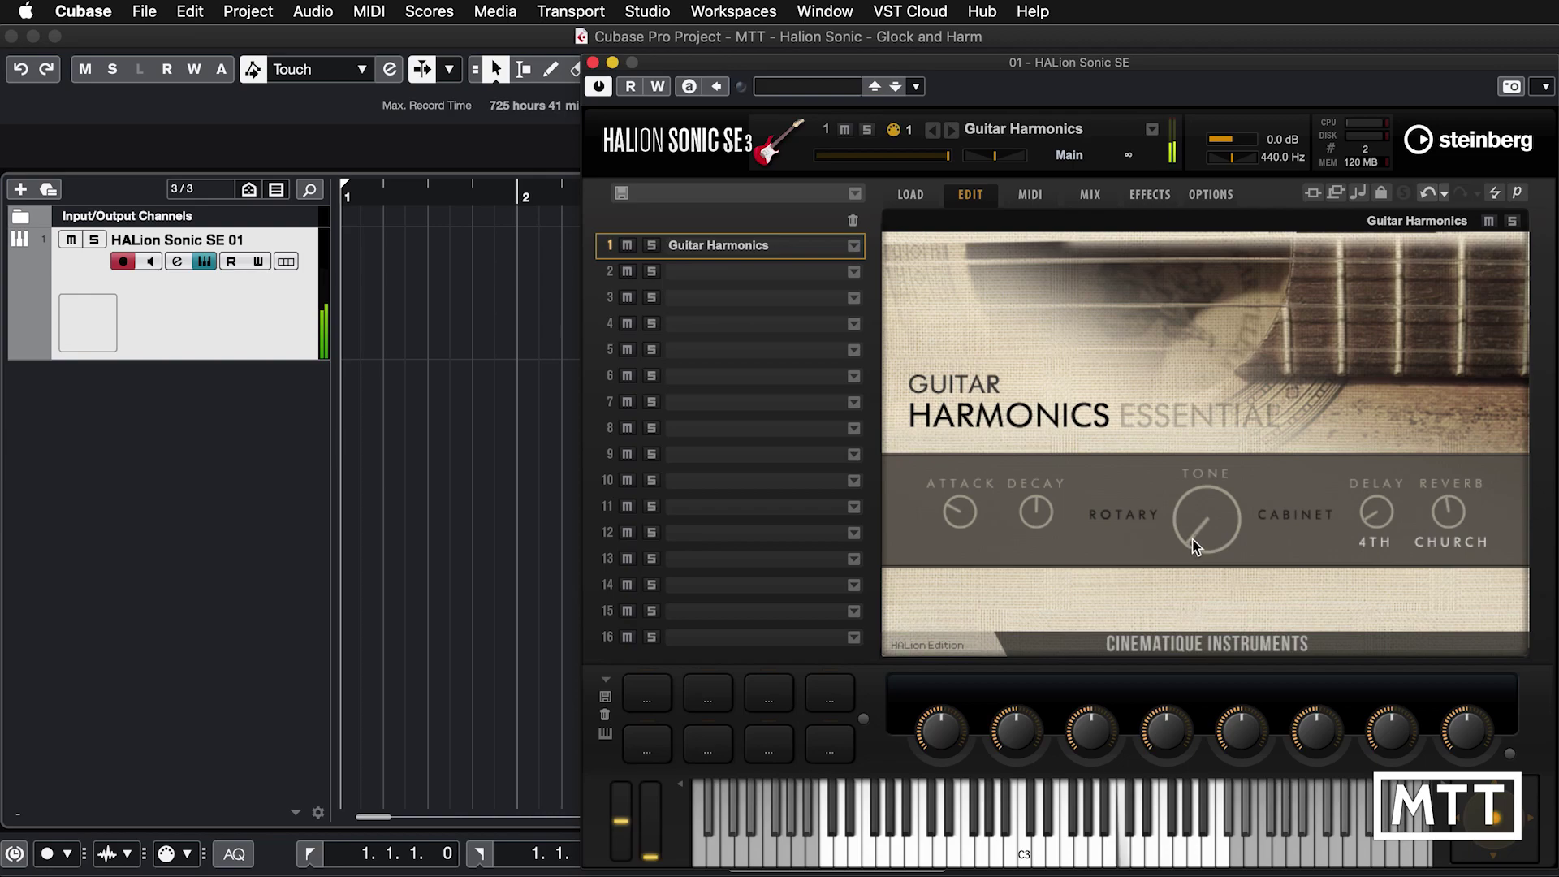
pyautogui.moveTo(1194, 546); pyautogui.dragTo(1203, 234)
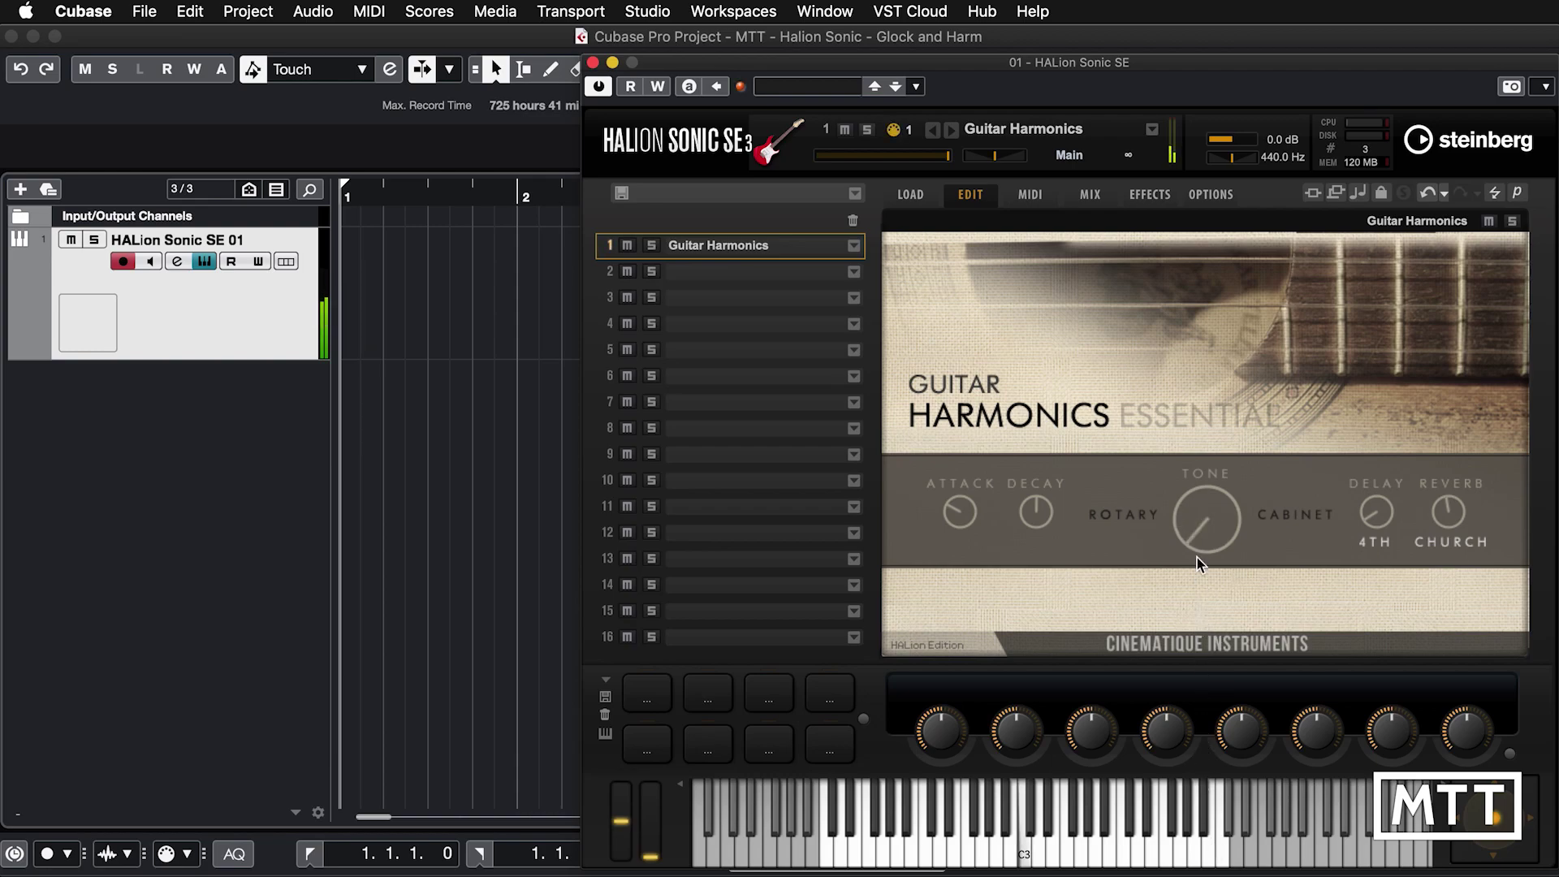
pyautogui.moveTo(1196, 548); pyautogui.dragTo(1201, 446)
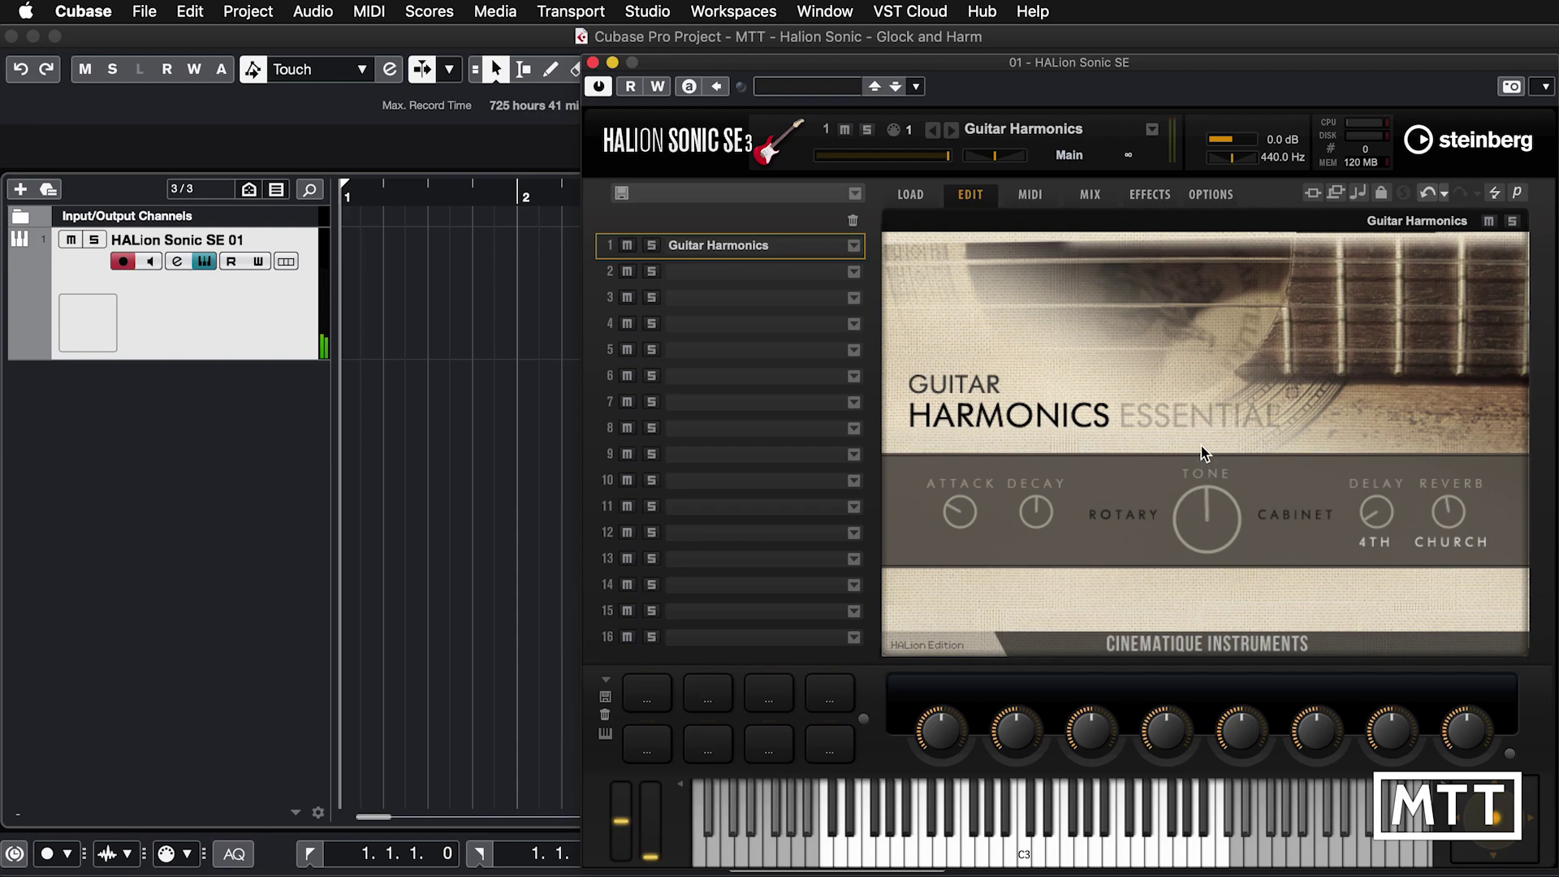
# Toggle the Rotary and Cabinet effects on and off to compare their sound, leaving both switched off.
pyautogui.click(1121, 524)
pyautogui.click(1121, 523)
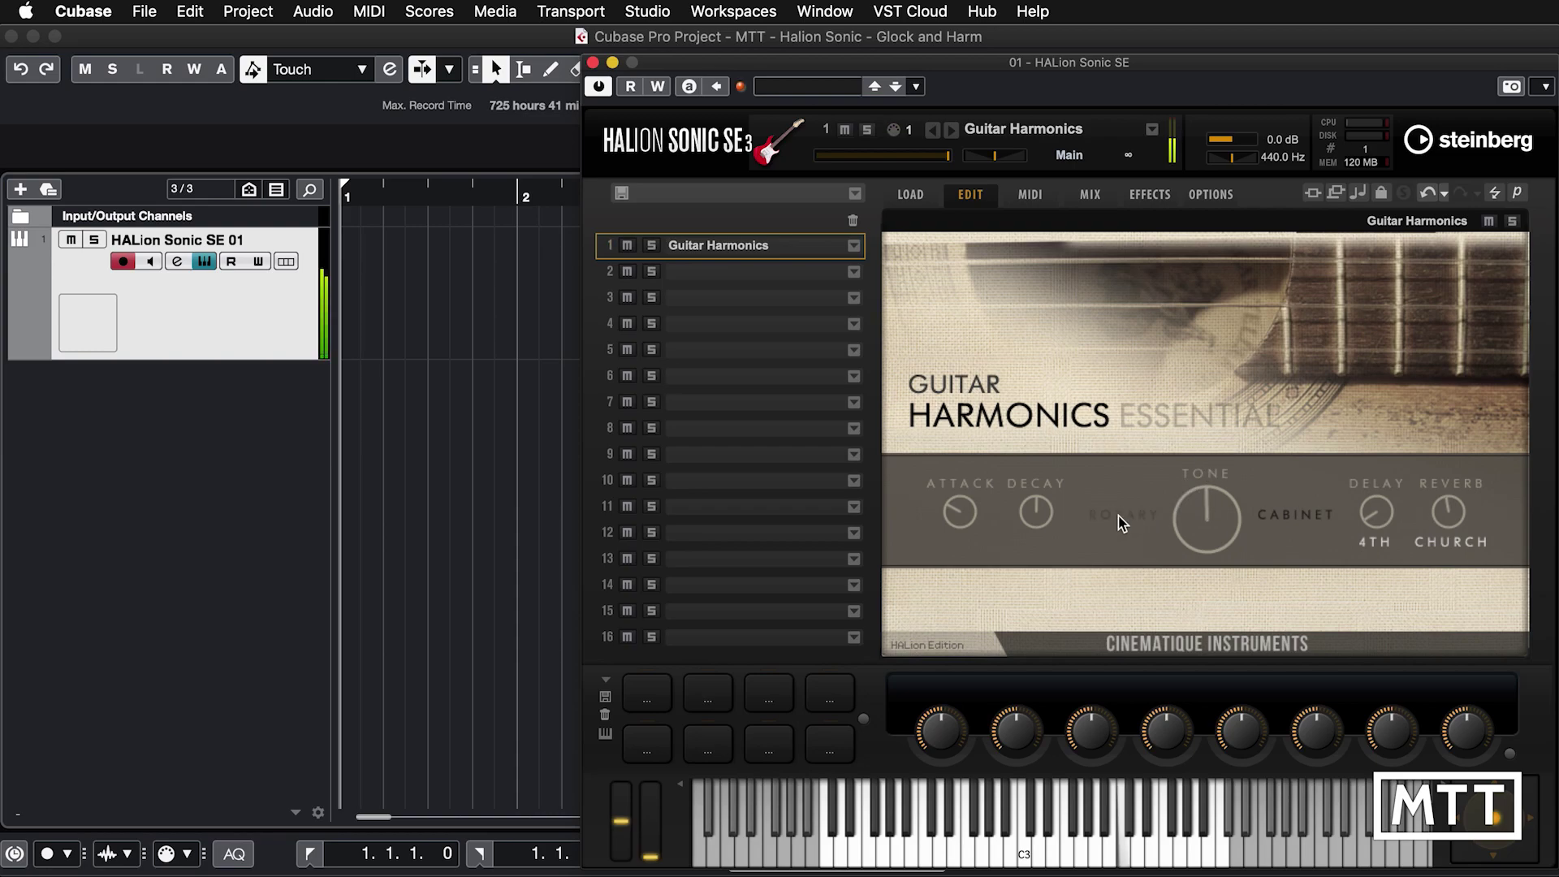
pyautogui.click(1122, 524)
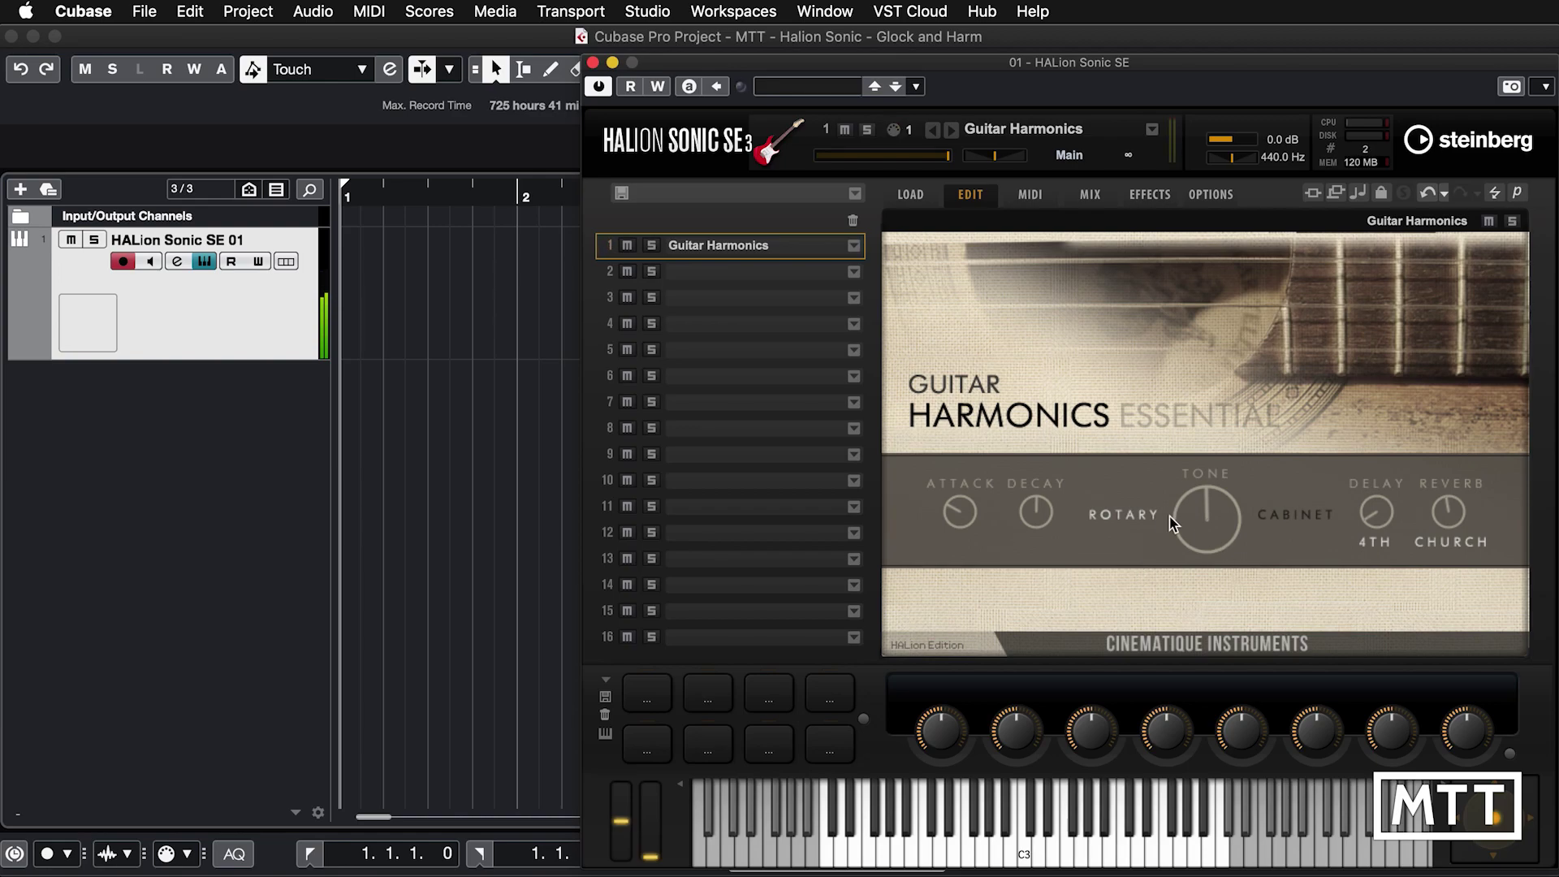
pyautogui.click(1302, 521)
pyautogui.click(1302, 520)
pyautogui.click(1302, 516)
pyautogui.click(1302, 516)
# Raise the Delay amount to try it out, and return it to minimum with the delay time at 4TH.
pyautogui.moveTo(1371, 514); pyautogui.dragTo(1370, 411)
pyautogui.moveTo(1377, 443); pyautogui.dragTo(1379, 384)
pyautogui.moveTo(1381, 464); pyautogui.dragTo(1371, 514)
pyautogui.doubleClick(1375, 676)
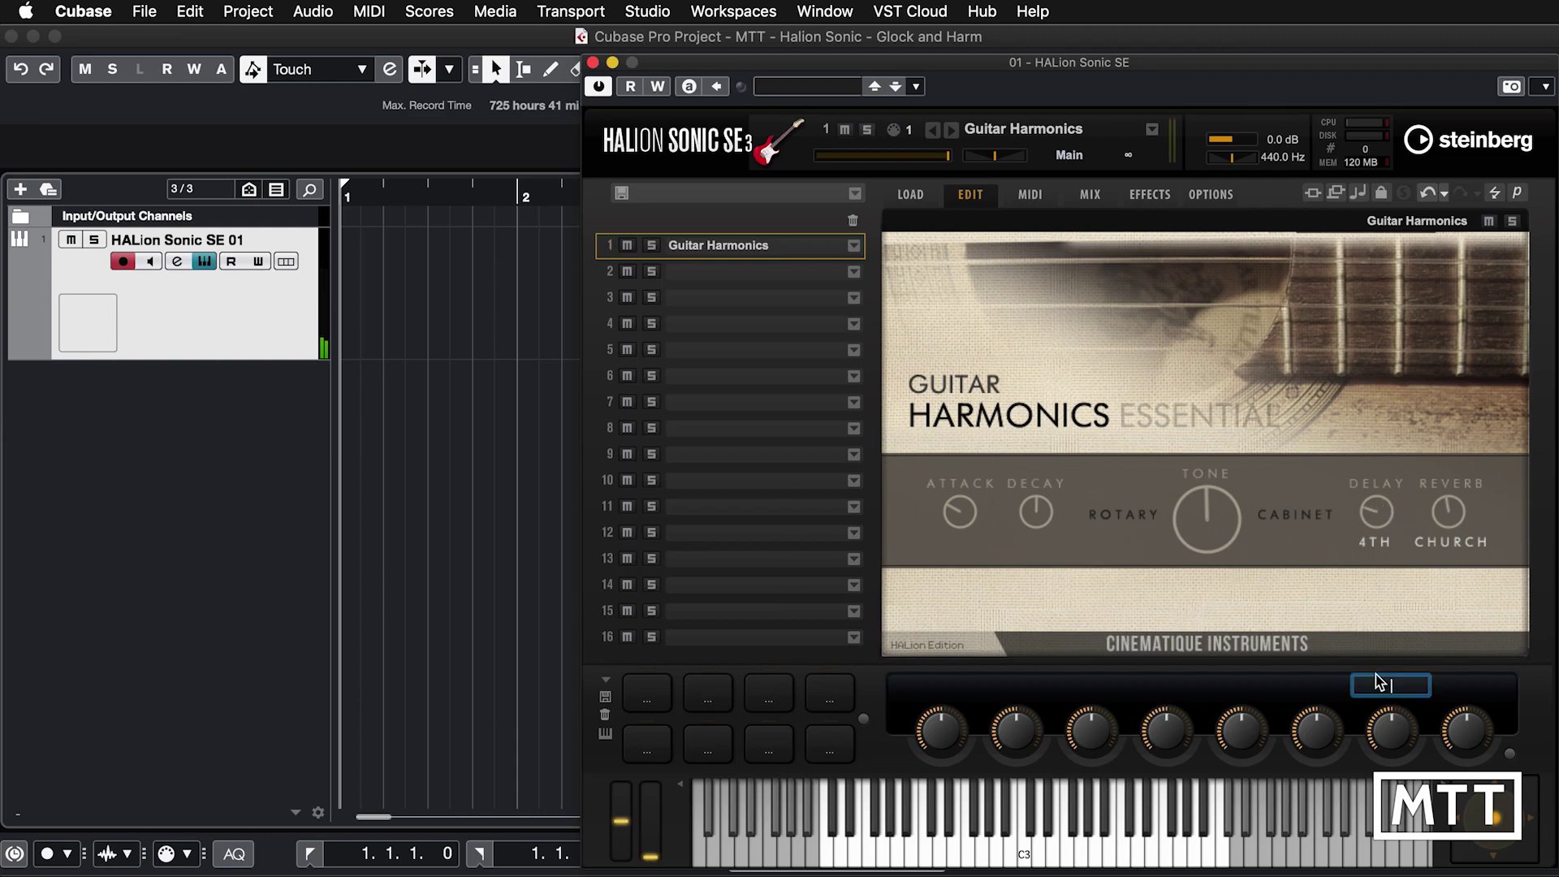
pyautogui.moveTo(1372, 547); pyautogui.dragTo(1377, 545)
# Cycle the Reverb type through its options, including Room, and return it to Church.
pyautogui.moveTo(1448, 548); pyautogui.dragTo(1443, 552)
pyautogui.click(1444, 552)
pyautogui.click(1444, 551)
pyautogui.click(1444, 551)
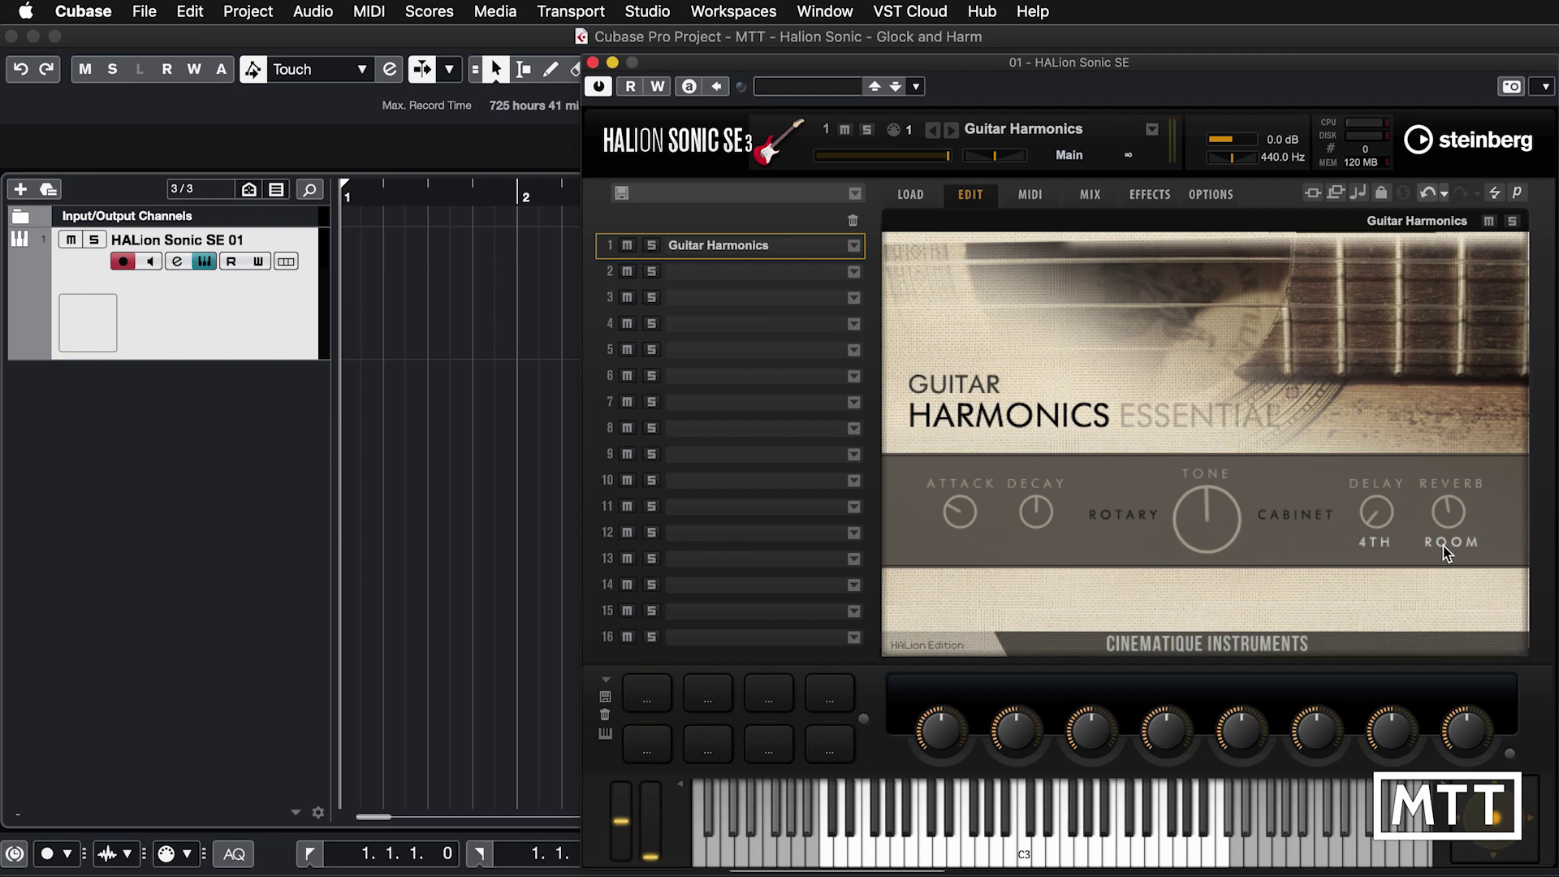
pyautogui.click(1444, 551)
# Open the automation and MIDI CC assignment options for the Delay amount.
pyautogui.rightClick(1375, 524)
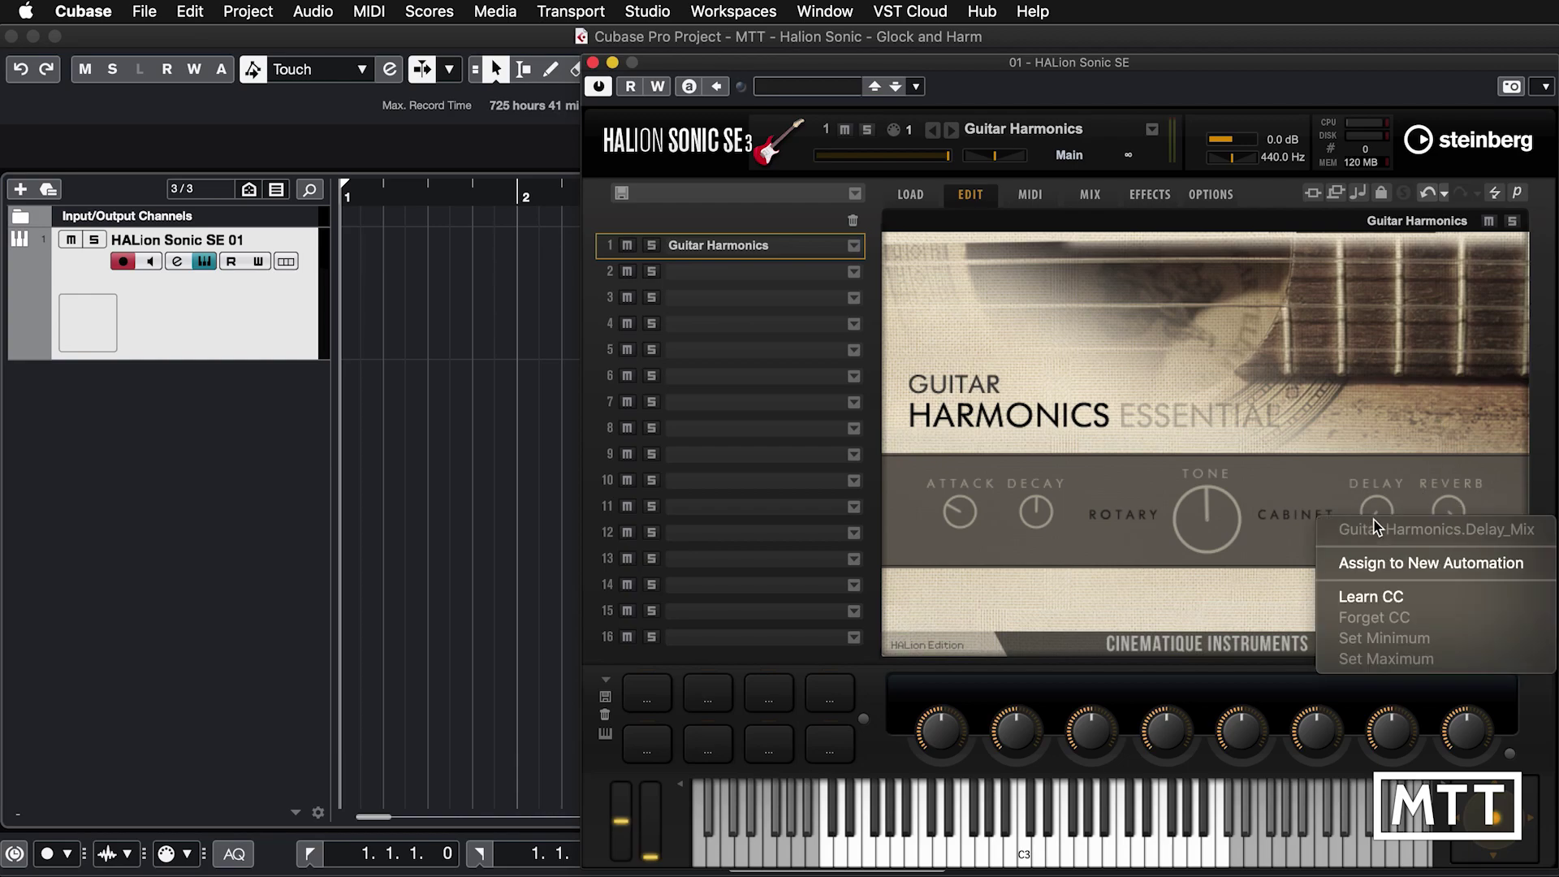
pyautogui.click(1377, 496)
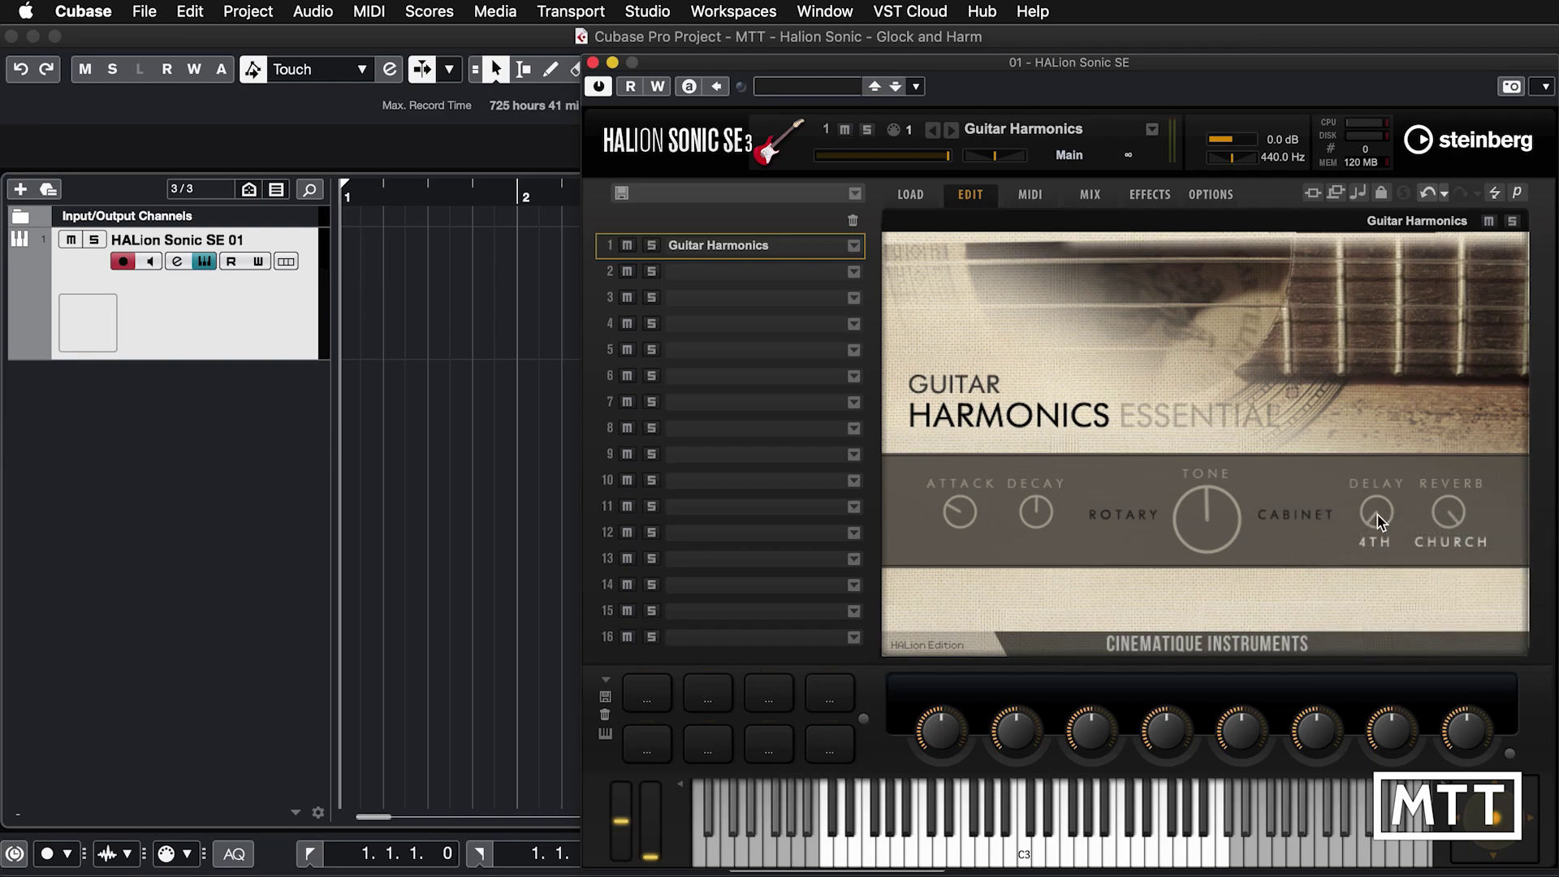
pyautogui.rightClick(1377, 521)
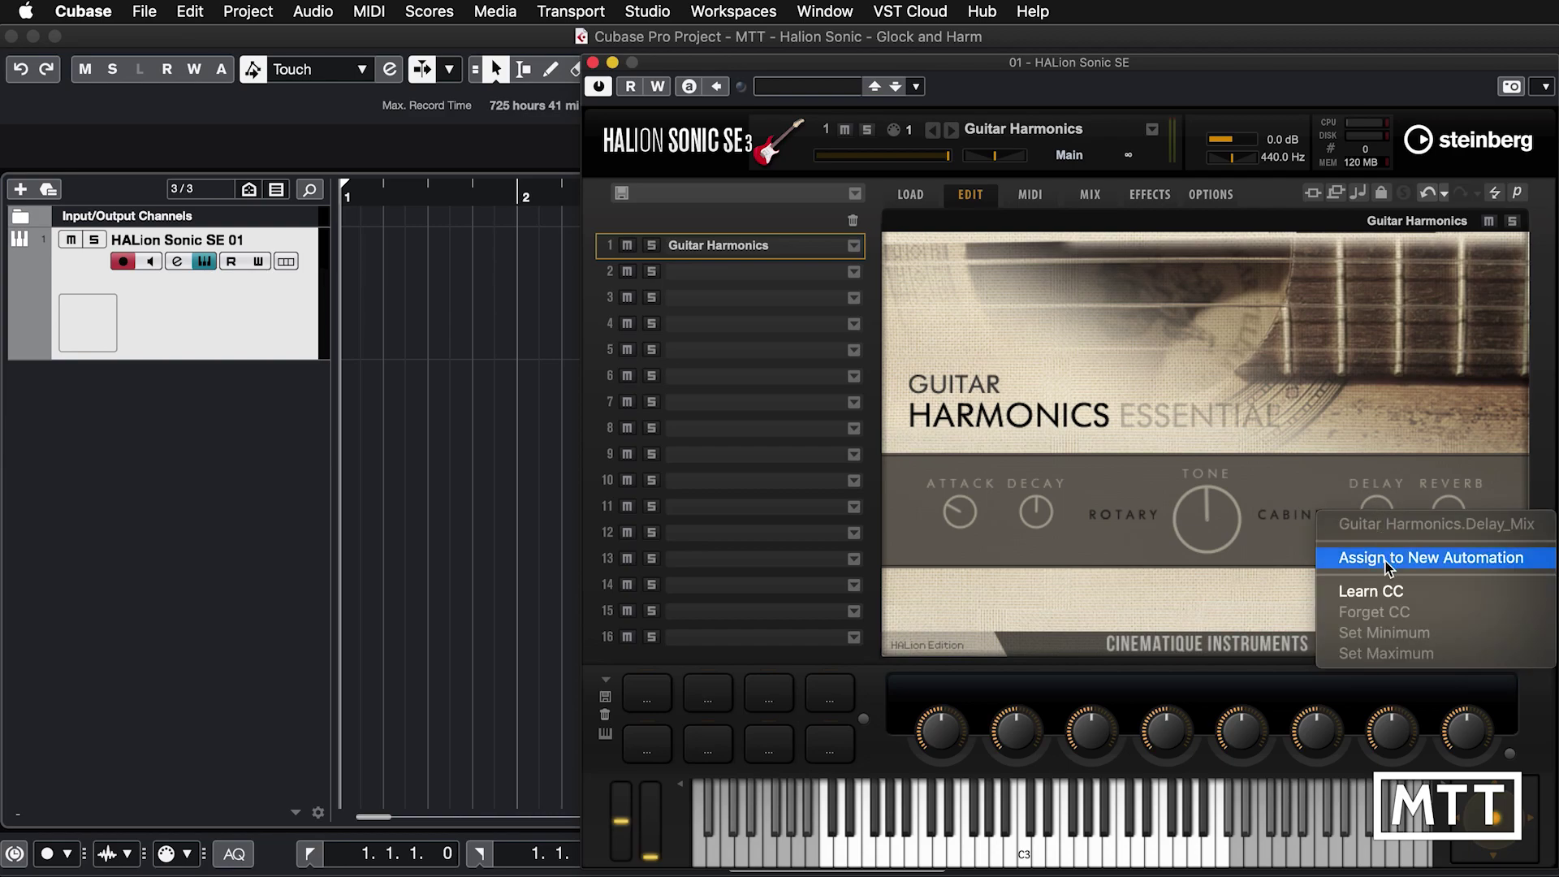